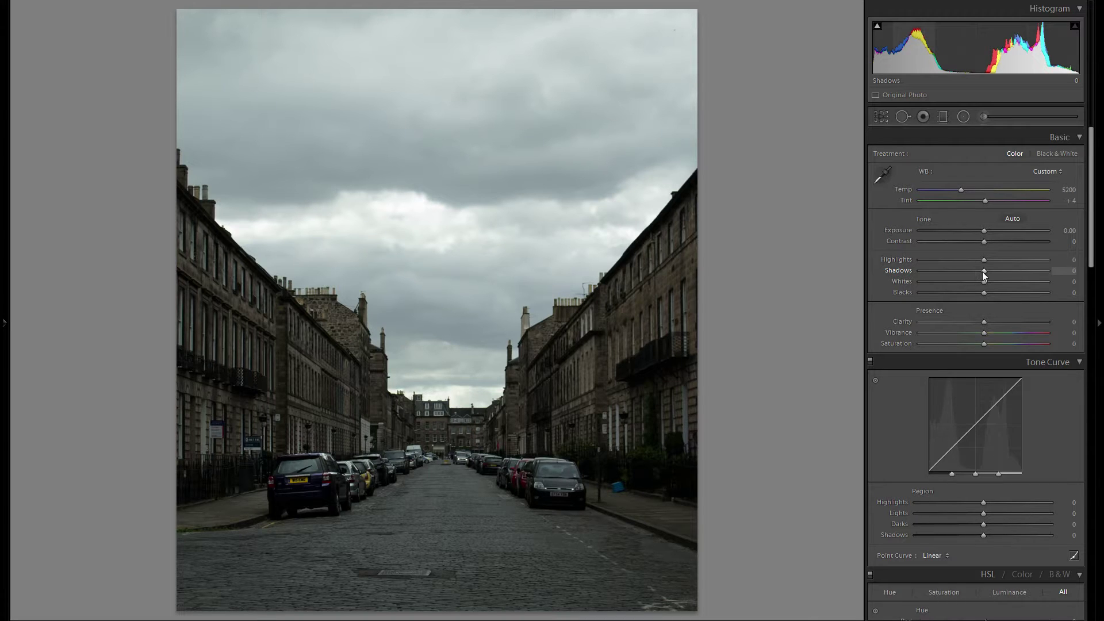
# Set the street photo's Shadows to +100, Highlights to −100 and Clarity to +100
pyautogui.moveTo(982, 272); pyautogui.dragTo(1058, 268)
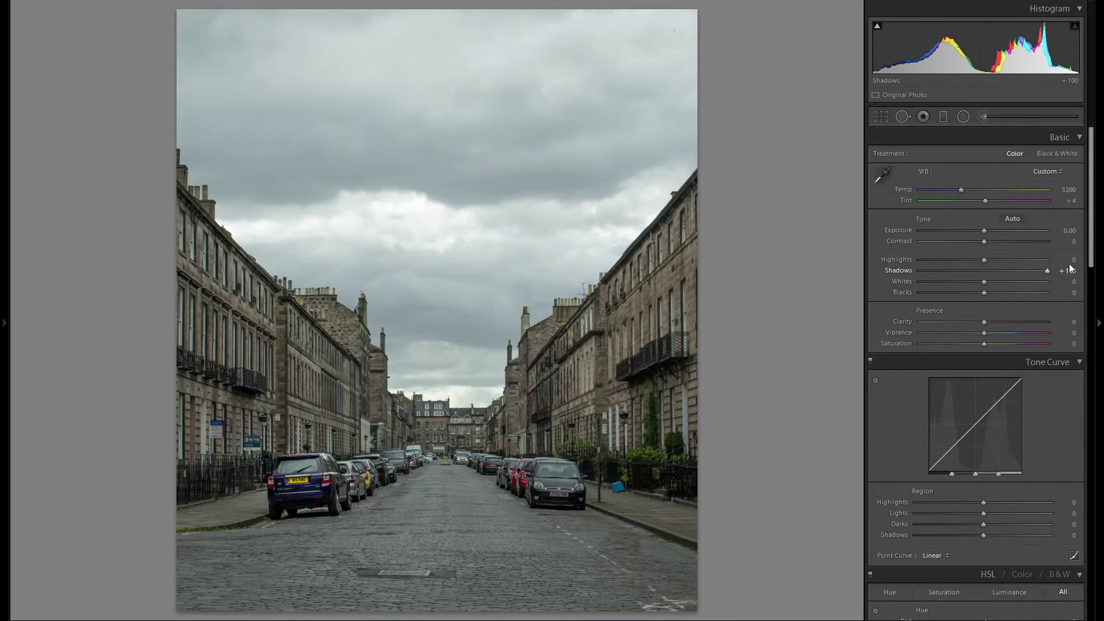
pyautogui.moveTo(989, 260); pyautogui.dragTo(813, 267)
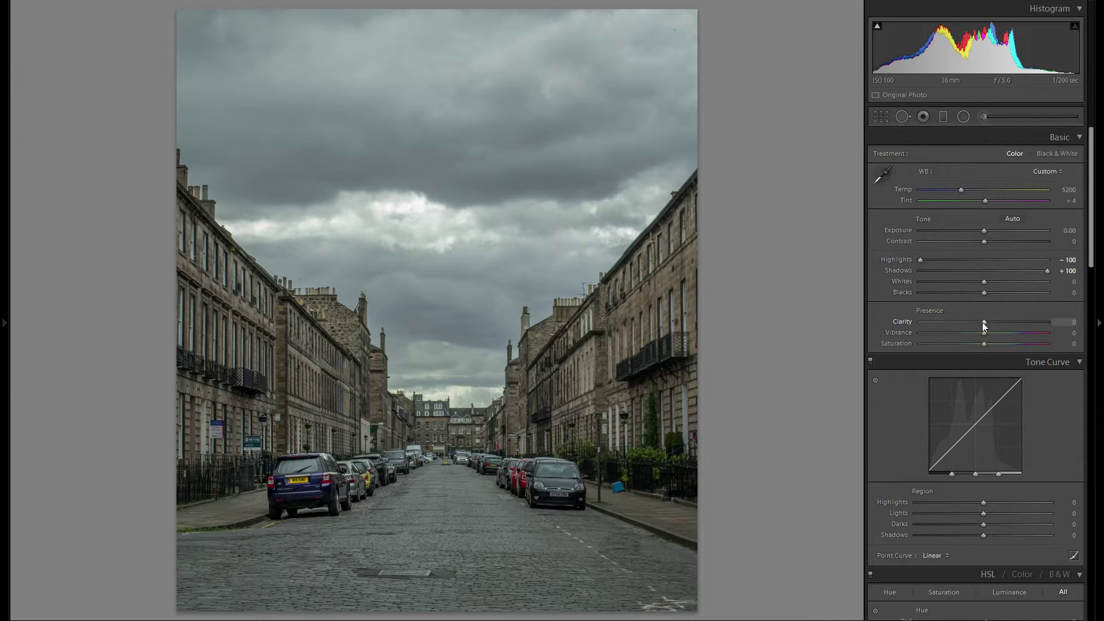
pyautogui.moveTo(984, 325); pyautogui.dragTo(1061, 335)
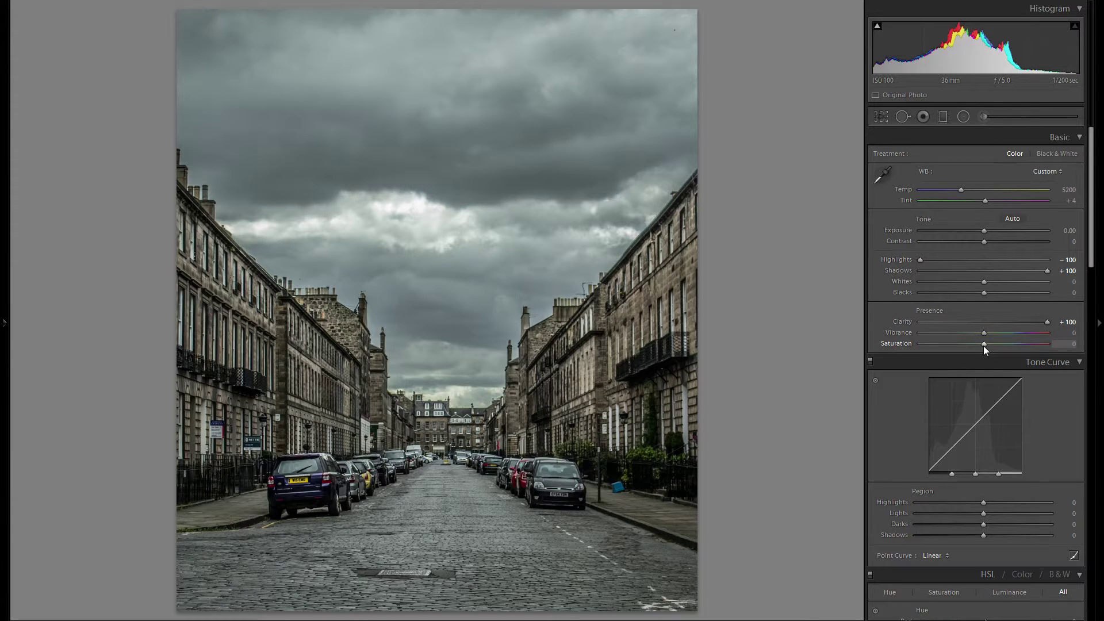
# Set the photo's Saturation to +50, Contrast to +85 and Vibrance to +57
pyautogui.moveTo(982, 334); pyautogui.dragTo(1029, 338)
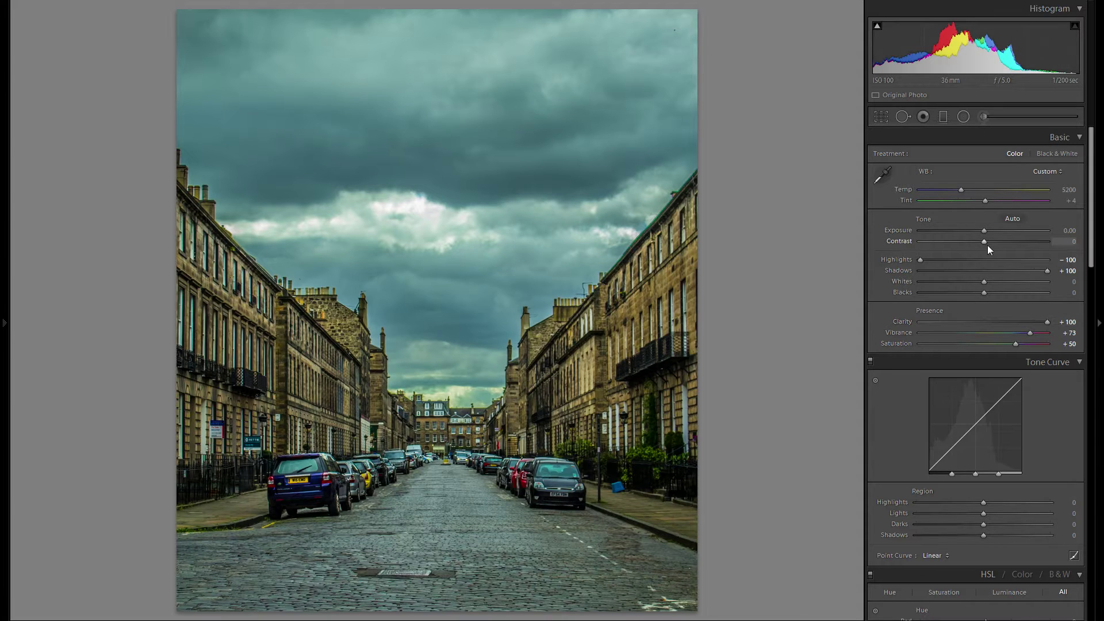
pyautogui.moveTo(982, 243); pyautogui.dragTo(1056, 244)
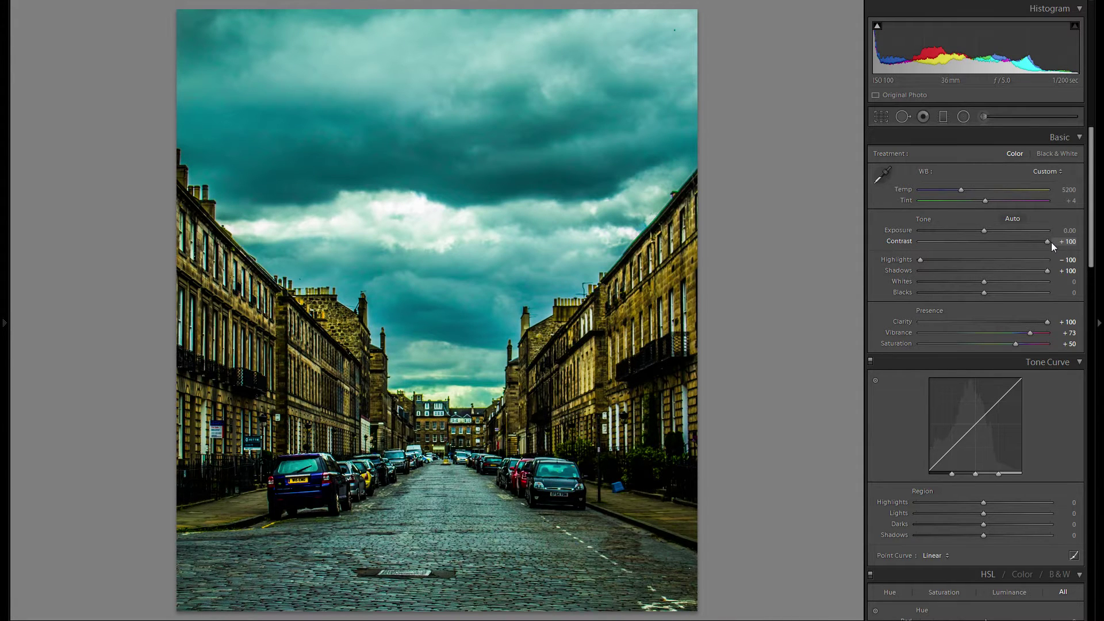
pyautogui.moveTo(1045, 246); pyautogui.dragTo(1036, 243)
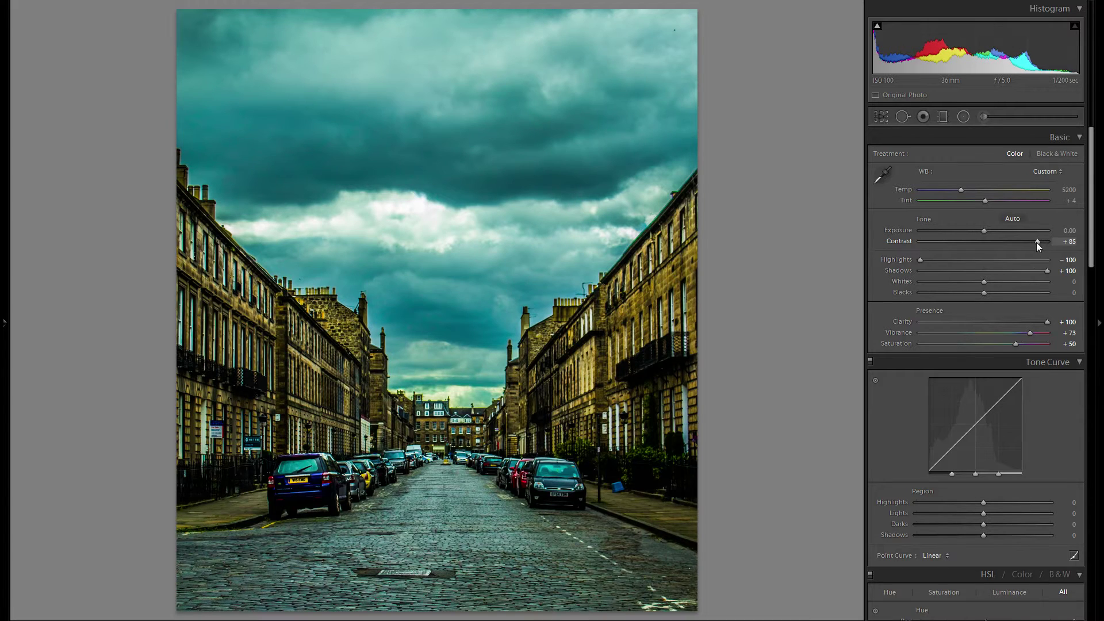
pyautogui.moveTo(1035, 334); pyautogui.dragTo(1021, 334)
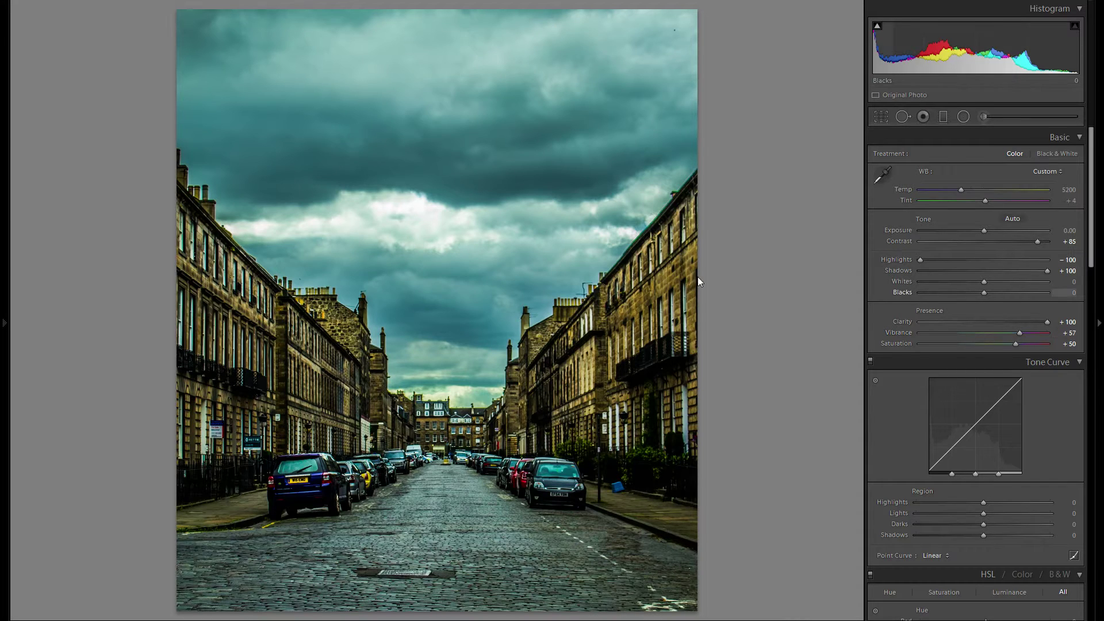
# Paint an adjustment brush mask over the whole photo at brush size 46, and set its Contrast and Clarity to 100
pyautogui.click(985, 116)
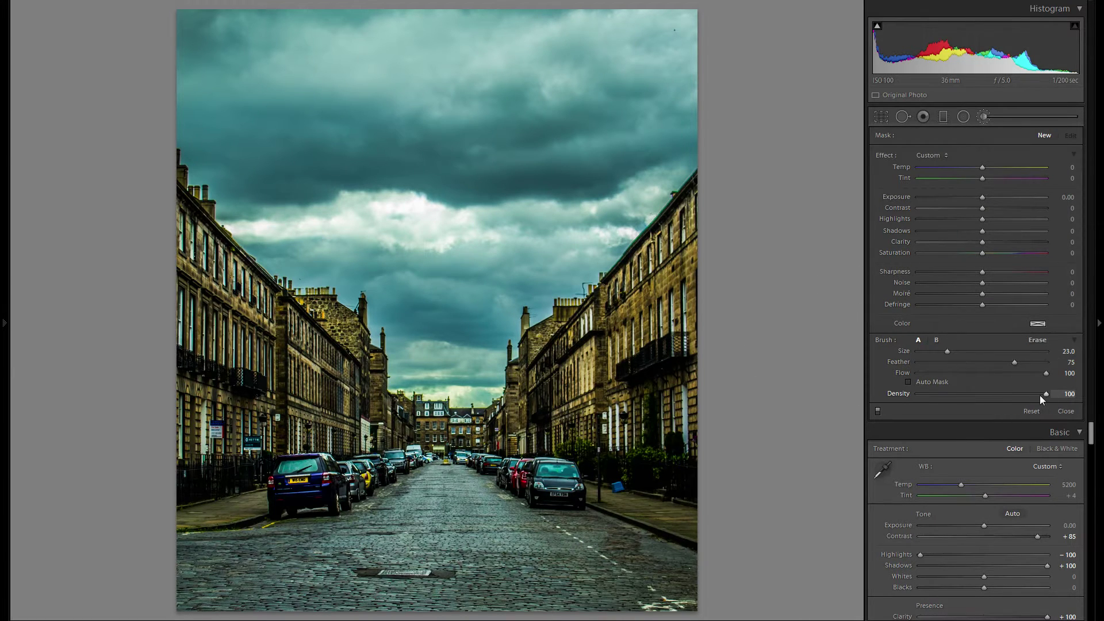
pyautogui.scroll(5, 622, 384)
pyautogui.press(']')
pyautogui.moveTo(620, 278)
pyautogui.mouseDown()
pyautogui.moveTo(276, 270)
pyautogui.moveTo(644, 115)
pyautogui.moveTo(644, 466)
pyautogui.moveTo(598, 557)
pyautogui.moveTo(276, 547)
pyautogui.moveTo(190, 471)
pyautogui.mouseUp()
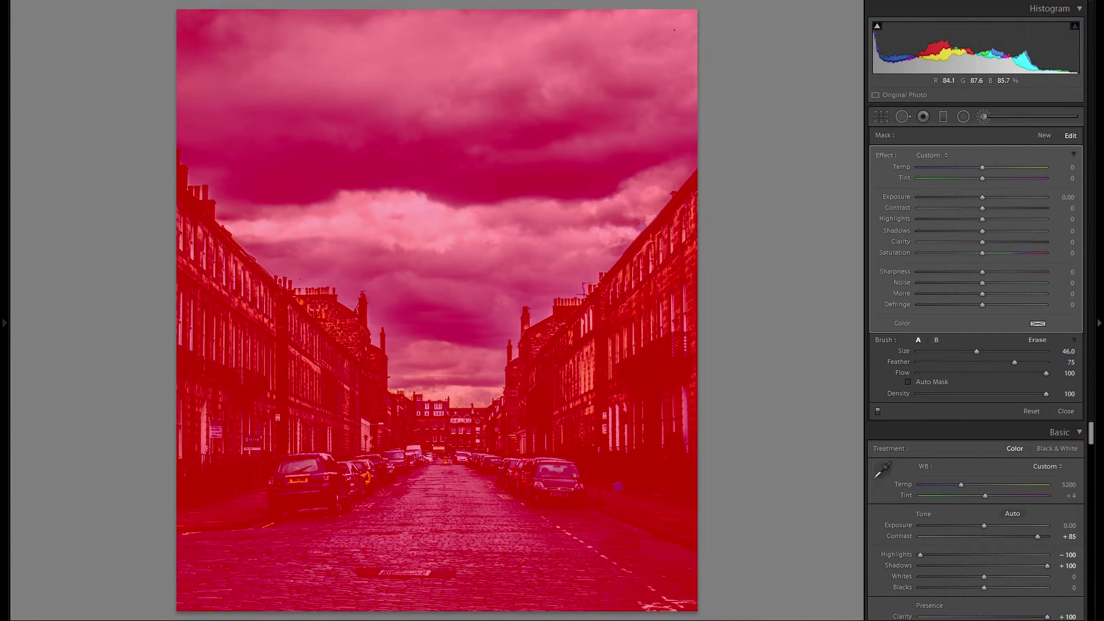
pyautogui.press('o')
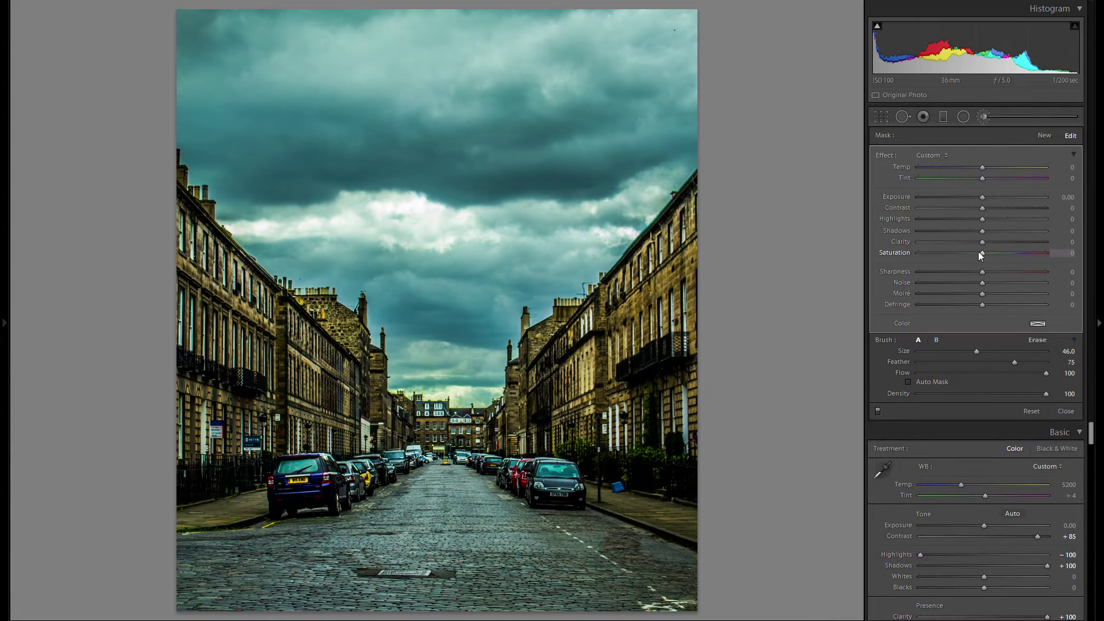
pyautogui.moveTo(1028, 245)
pyautogui.mouseDown()
pyautogui.moveTo(1052, 242)
pyautogui.moveTo(1022, 212)
pyautogui.moveTo(1075, 216)
pyautogui.mouseUp()
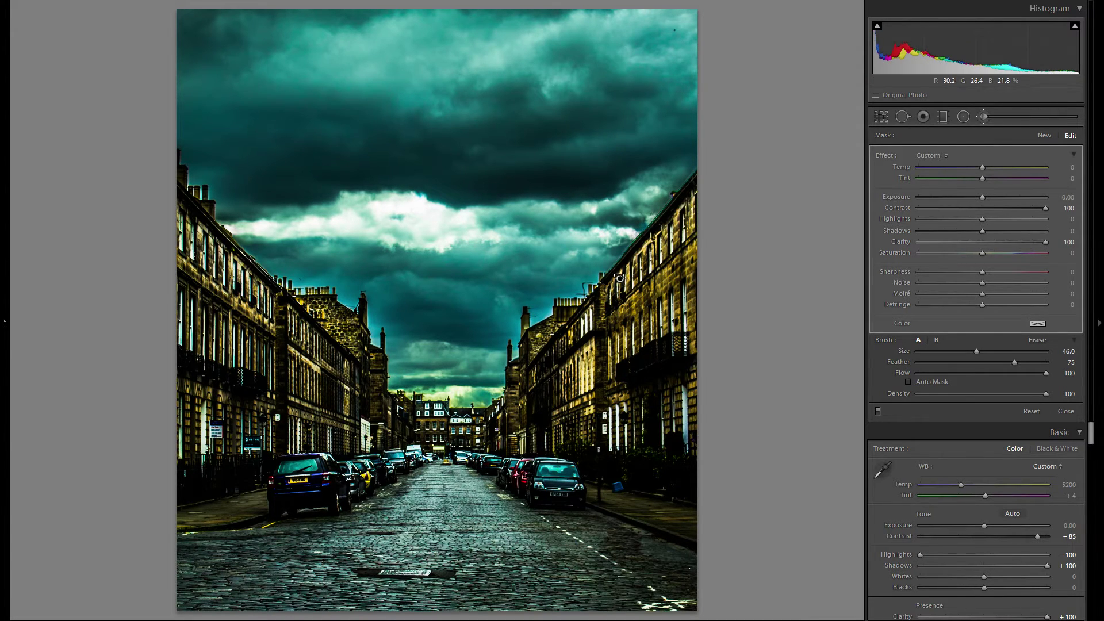
# Duplicate the whole-photo brush adjustment repeatedly to stack its contrast and clarity effect
pyautogui.moveTo(619, 278)
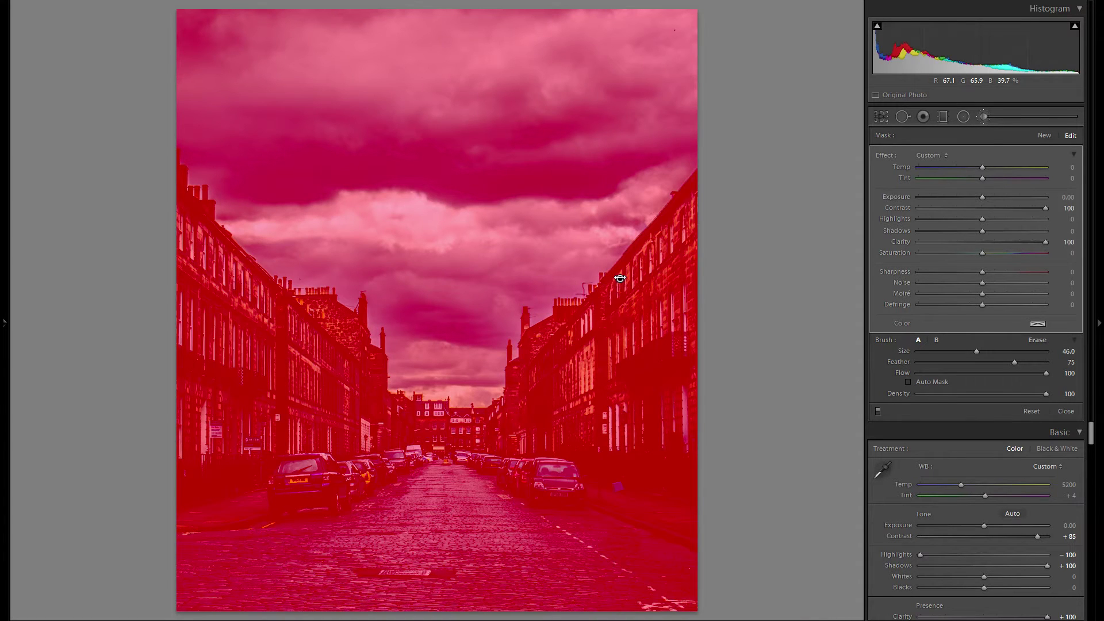
pyautogui.rightClick(620, 279)
pyautogui.click(632, 286)
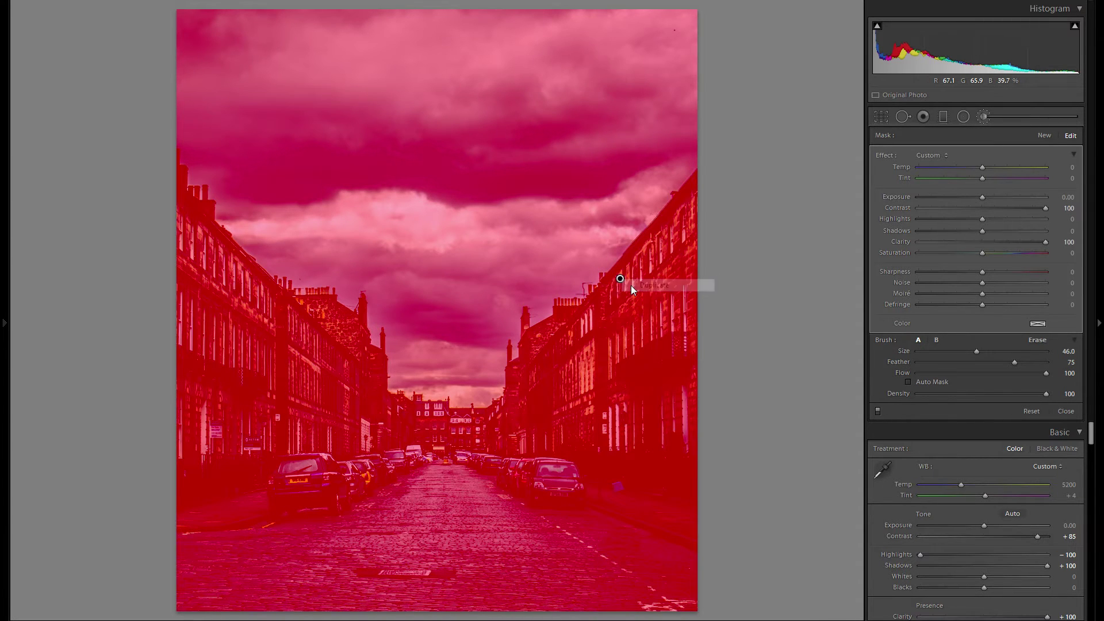
pyautogui.rightClick(620, 278)
pyautogui.click(646, 289)
pyautogui.rightClick(620, 279)
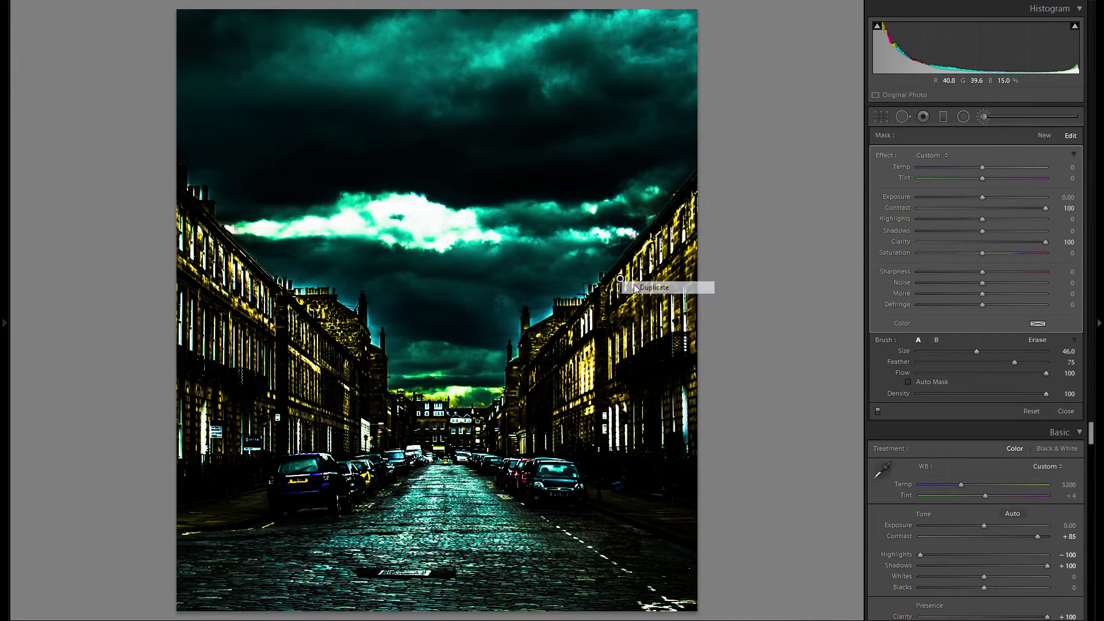
pyautogui.click(646, 289)
pyautogui.rightClick(619, 278)
pyautogui.click(645, 289)
pyautogui.rightClick(619, 278)
pyautogui.click(634, 289)
pyautogui.rightClick(620, 278)
pyautogui.click(635, 287)
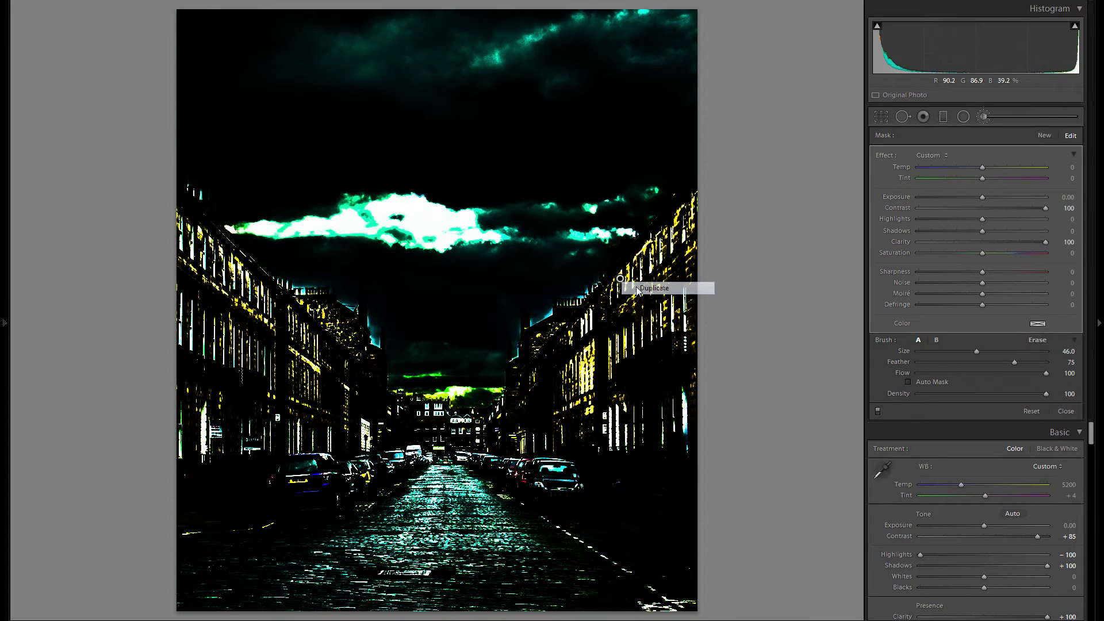
pyautogui.rightClick(620, 278)
pyautogui.click(635, 289)
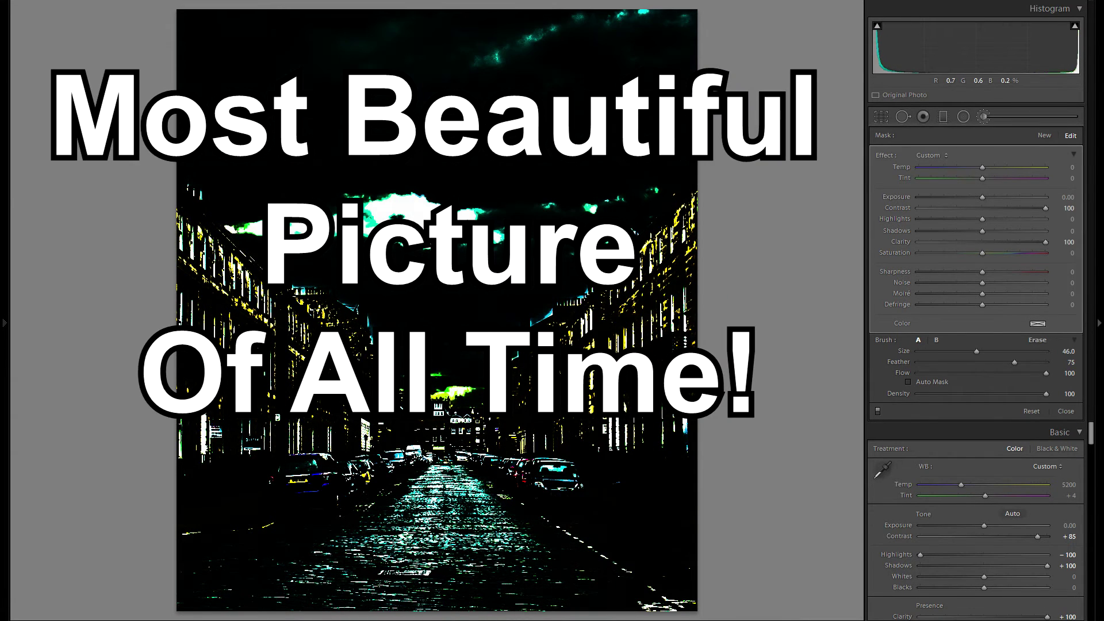
pyautogui.rightClick(620, 278)
pyautogui.click(635, 288)
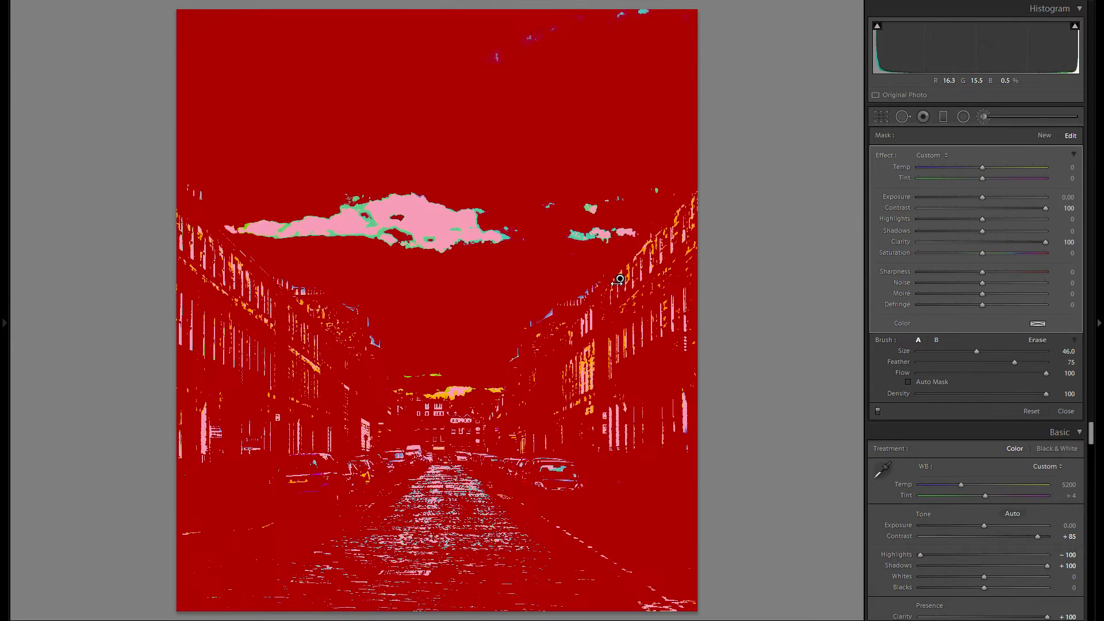
pyautogui.rightClick(620, 279)
pyautogui.click(640, 292)
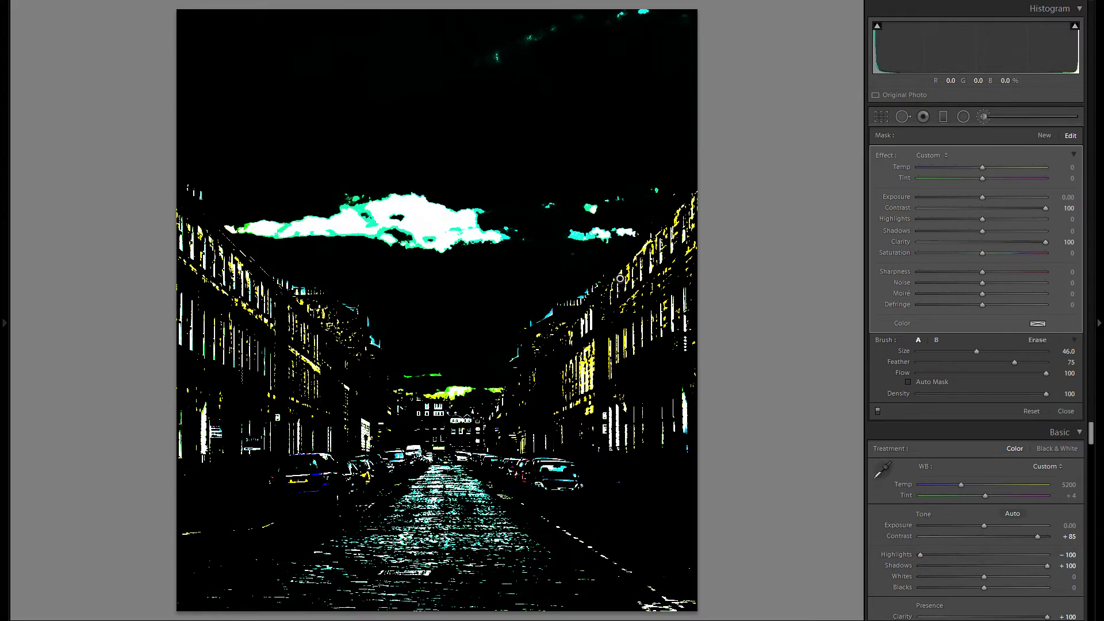
# On the next street photo, set Shadows to +100, Highlights to −100, Clarity to +100, Contrast to +71, Vibrance to +55 and Saturation to +25
pyautogui.press('Right')
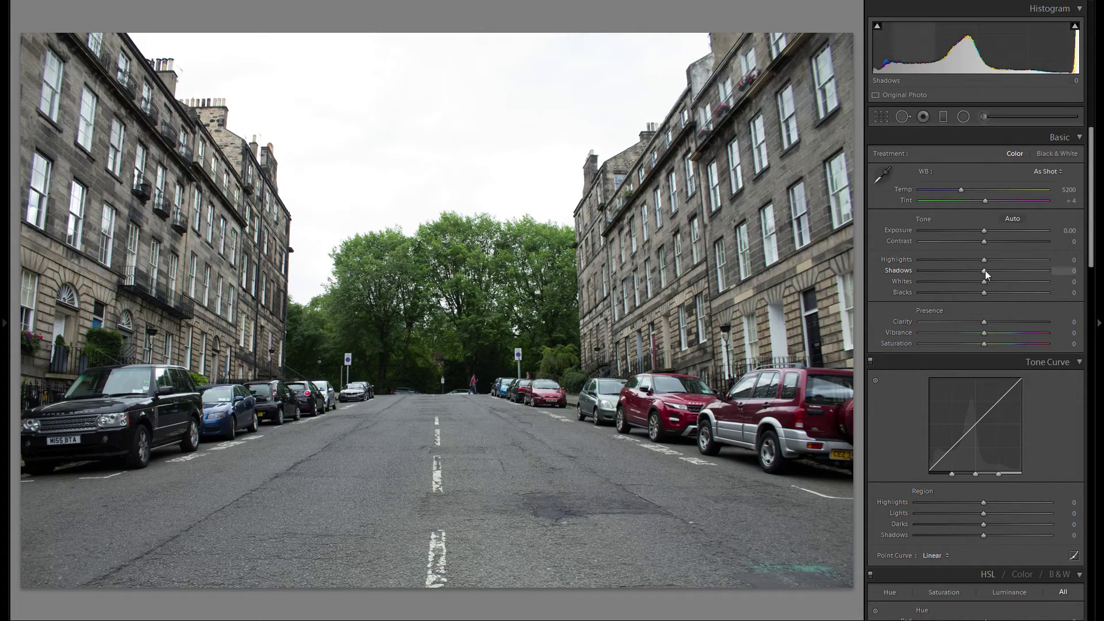
pyautogui.moveTo(985, 270); pyautogui.dragTo(1096, 273)
pyautogui.moveTo(985, 261); pyautogui.dragTo(794, 273)
pyautogui.moveTo(984, 322); pyautogui.dragTo(1077, 322)
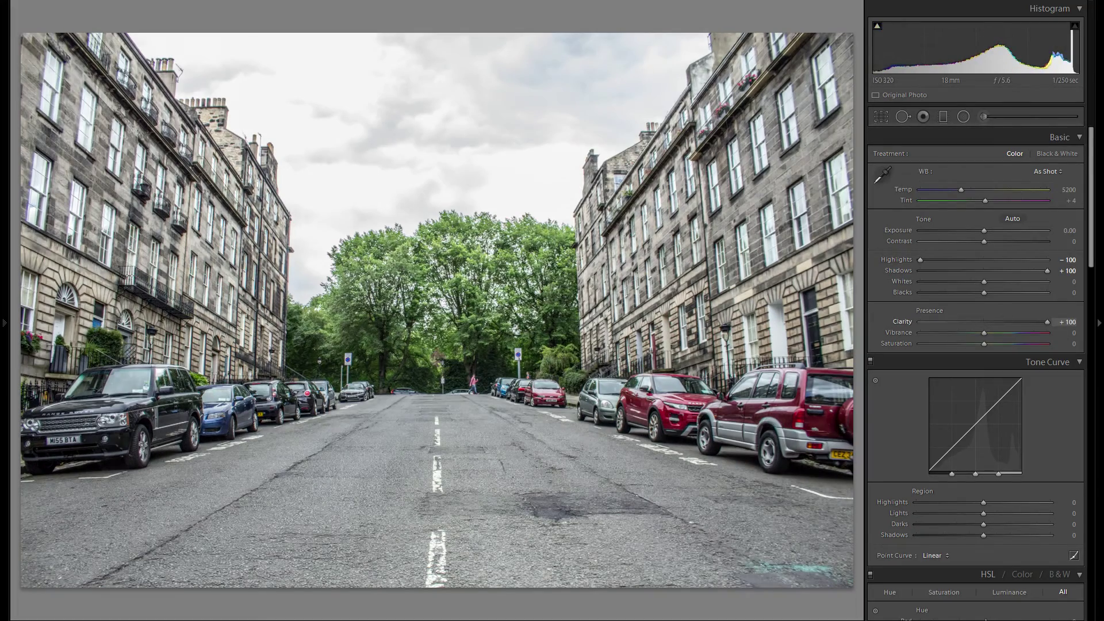
pyautogui.moveTo(985, 242); pyautogui.dragTo(1031, 252)
pyautogui.moveTo(1012, 332)
pyautogui.mouseDown()
pyautogui.moveTo(1022, 334)
pyautogui.moveTo(999, 342)
pyautogui.mouseUp()
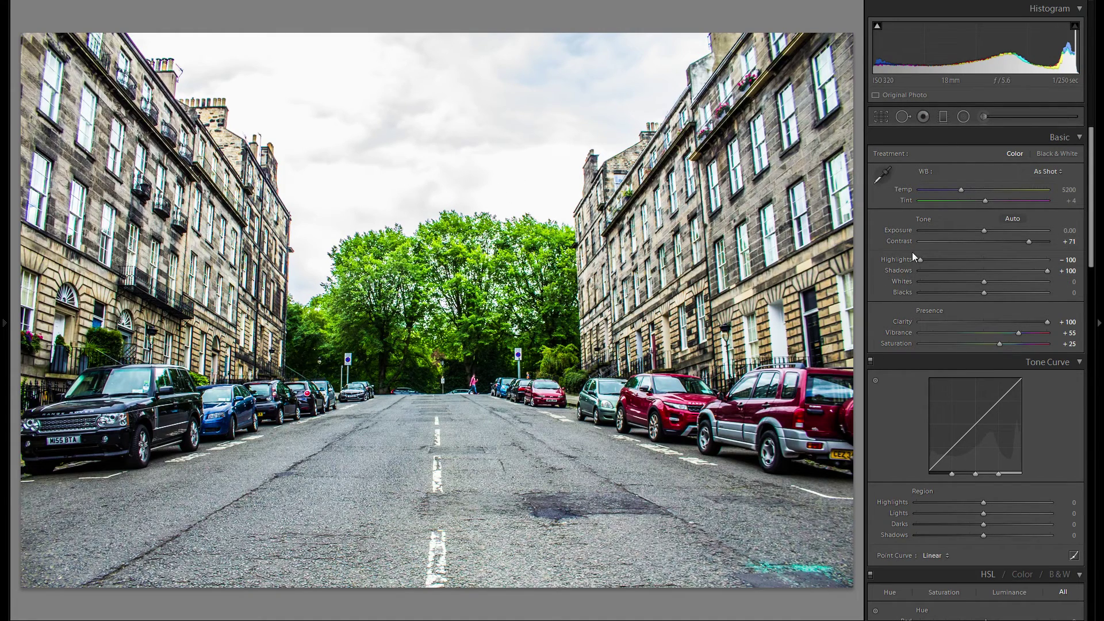
# Add a graduated filter from the sky down to the treetops and set its Exposure to −1.47
pyautogui.click(943, 122)
pyautogui.moveTo(392, 162); pyautogui.dragTo(395, 352)
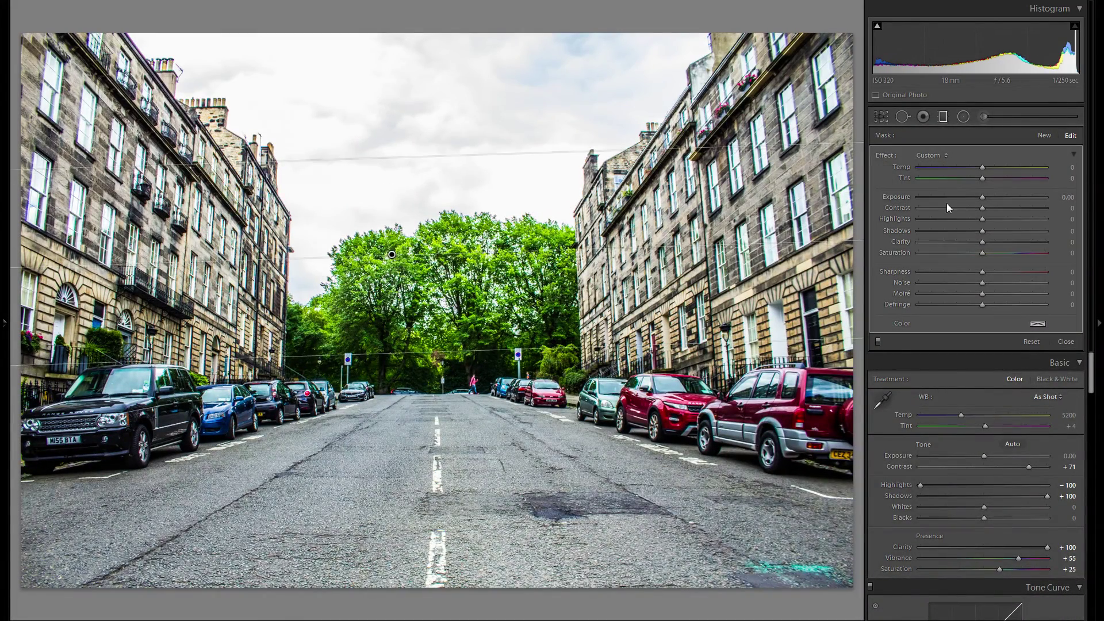
pyautogui.moveTo(949, 197); pyautogui.dragTo(958, 198)
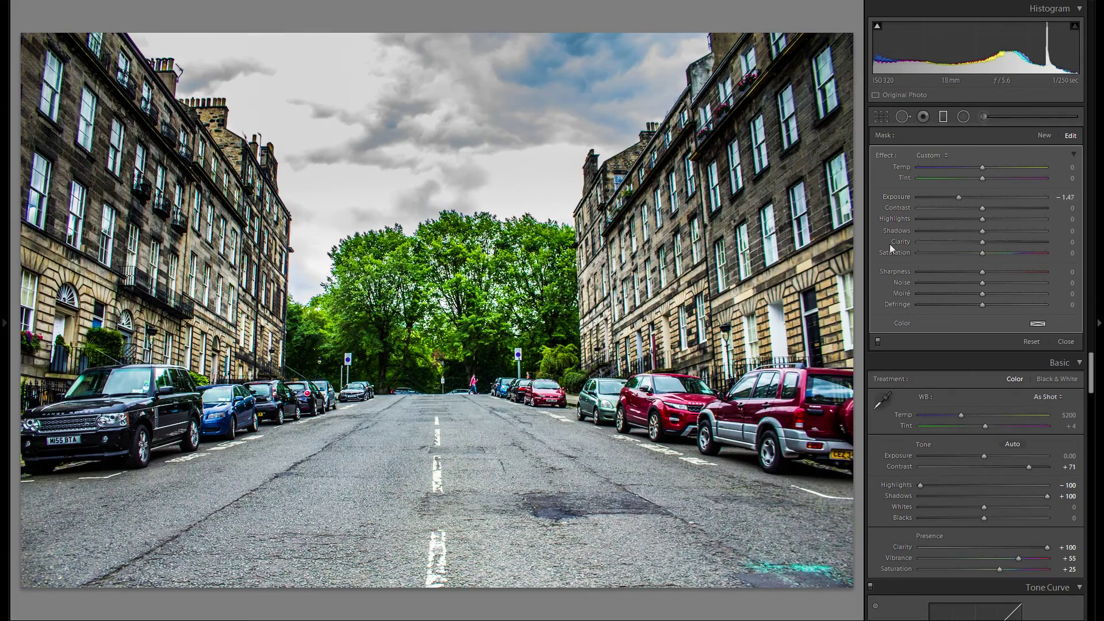
pyautogui.click(944, 119)
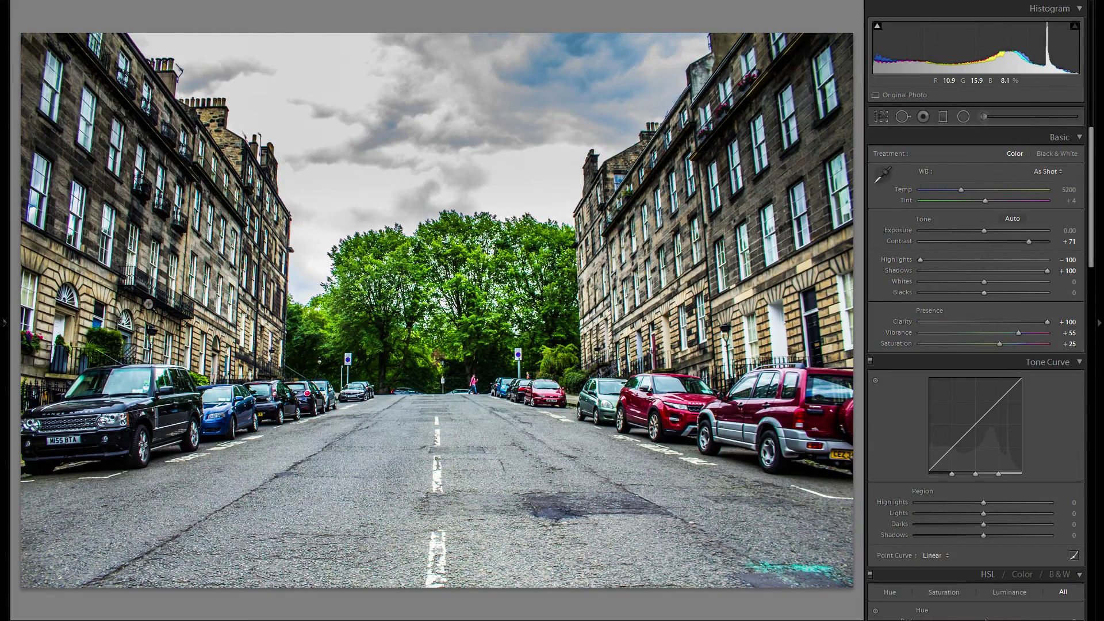
# Compare the imported original with the latest edit of the photo using its edit history
pyautogui.click(4, 324)
pyautogui.click(70, 334)
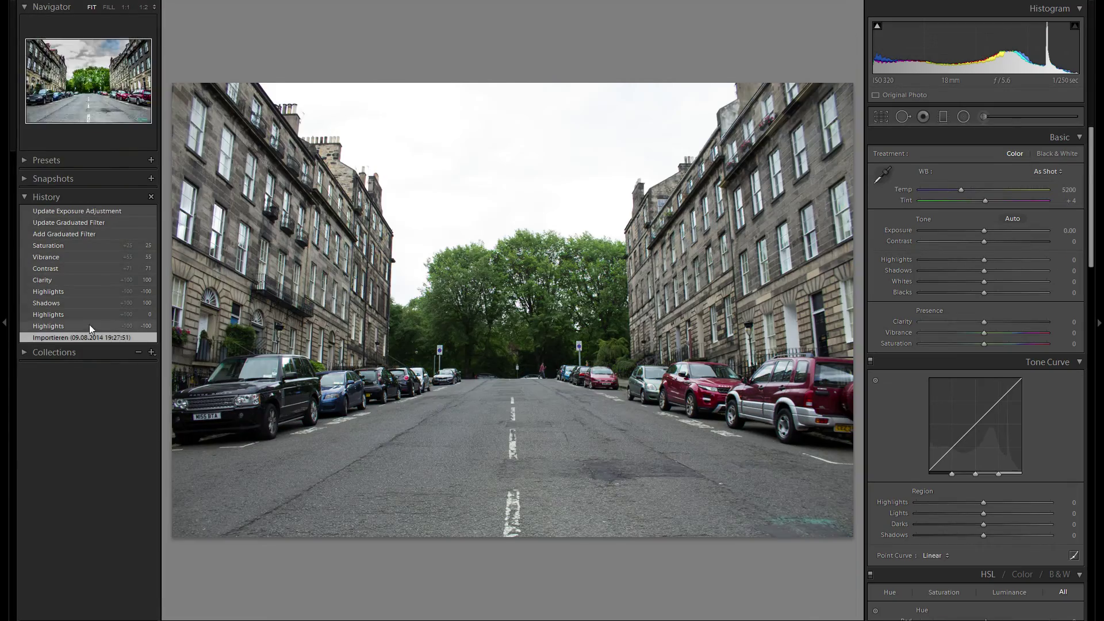
pyautogui.click(103, 212)
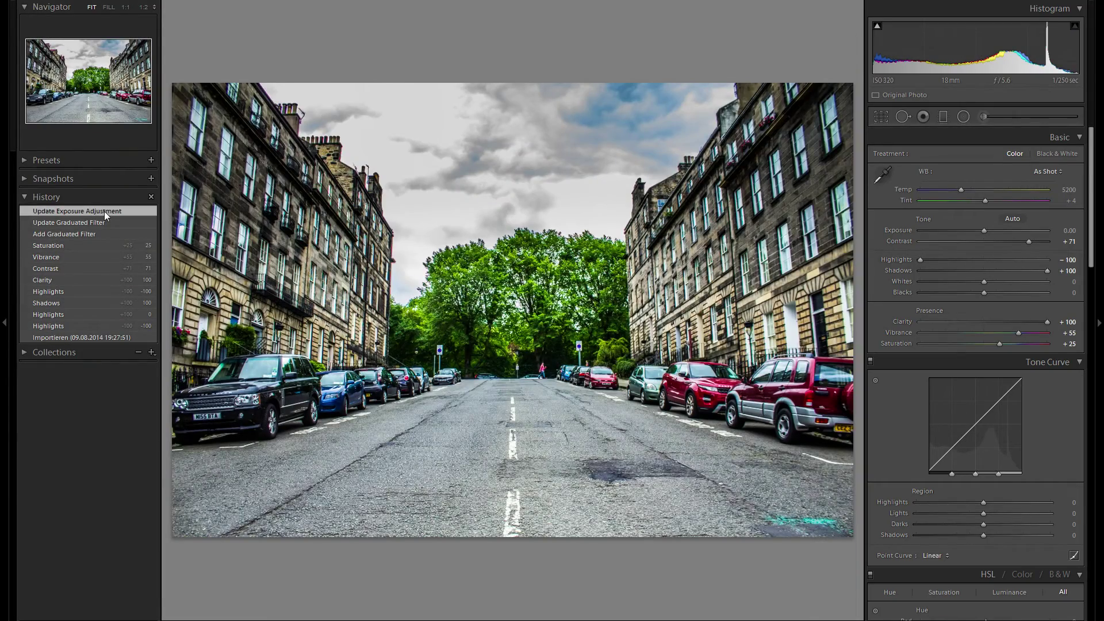
pyautogui.click(8, 241)
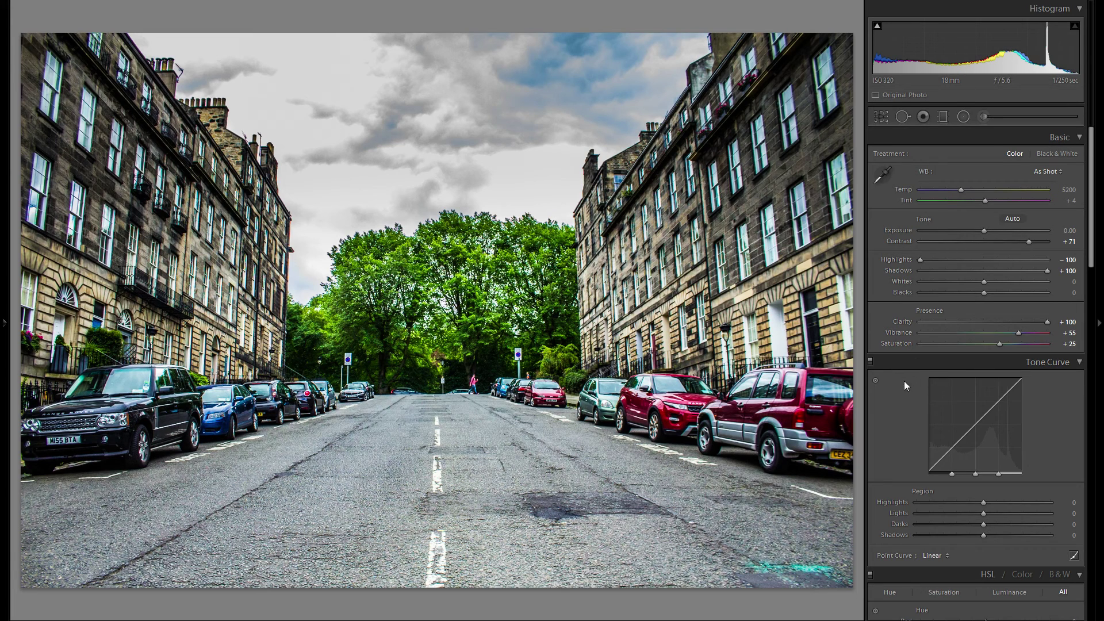
pyautogui.scroll(-3, 901, 393)
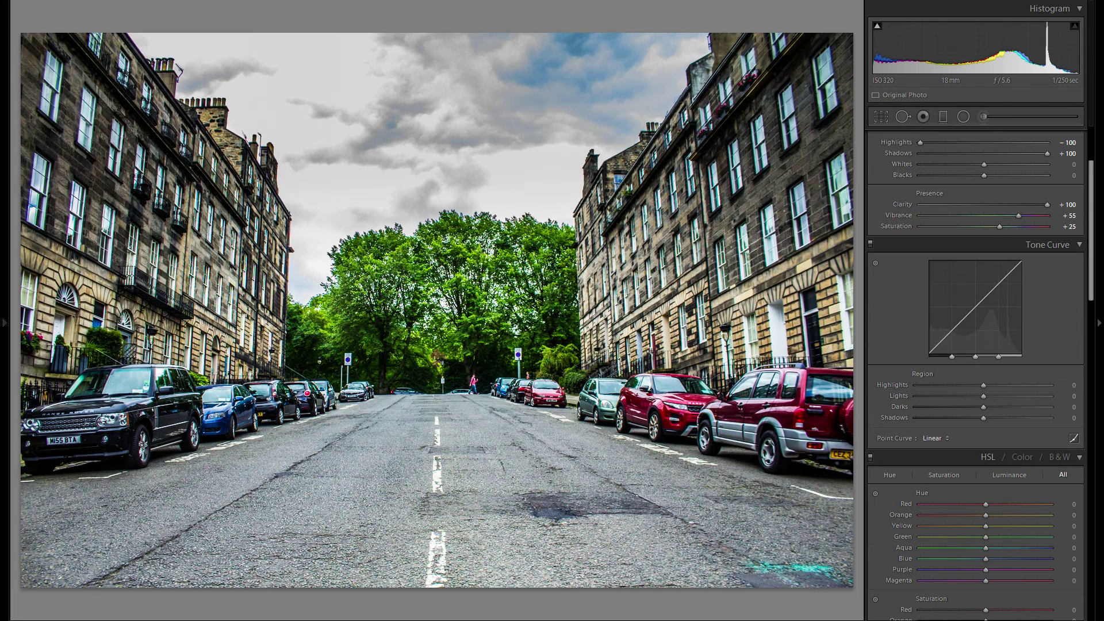